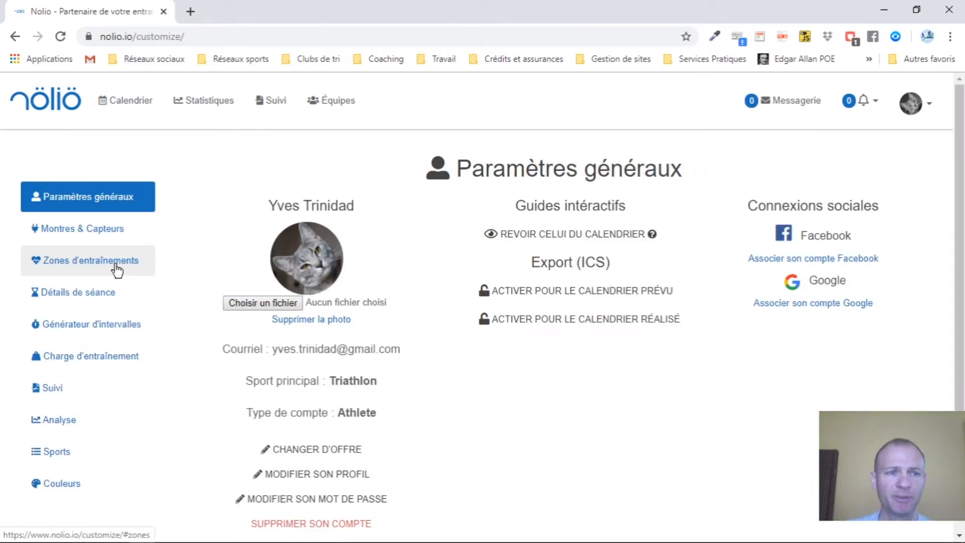
In the training zones settings, recolour Zone 1 to a muted pink and rename it EF
left_click(117, 271)
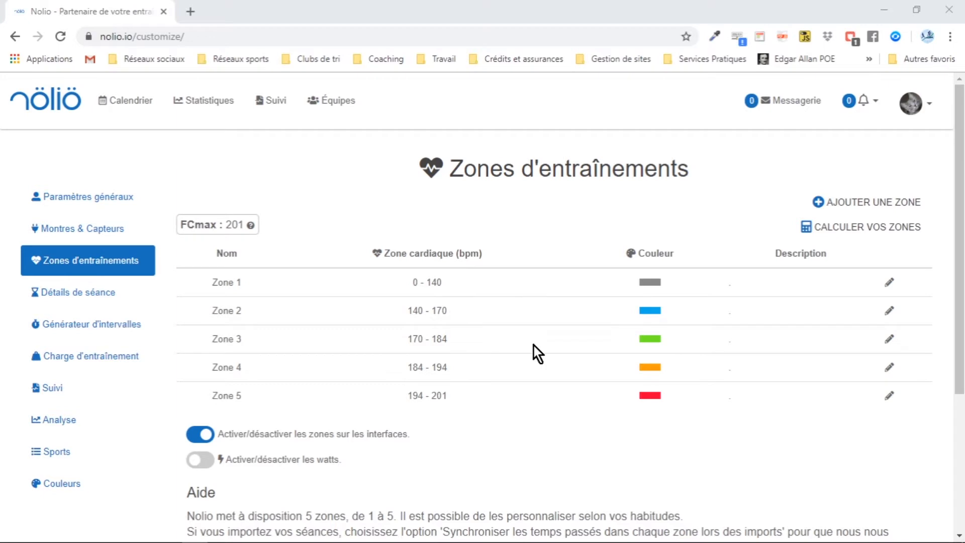
scroll(534, 346, "down", 1)
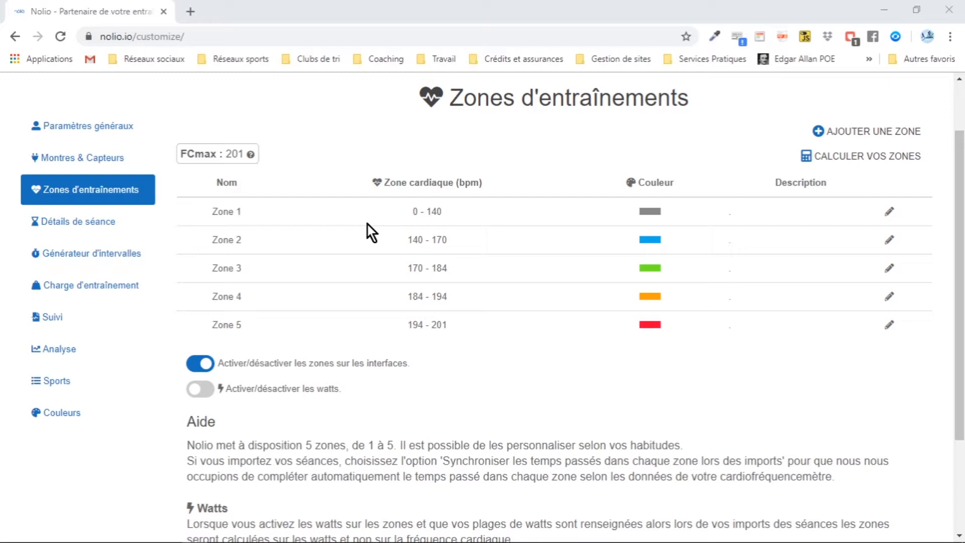
left_click(889, 210)
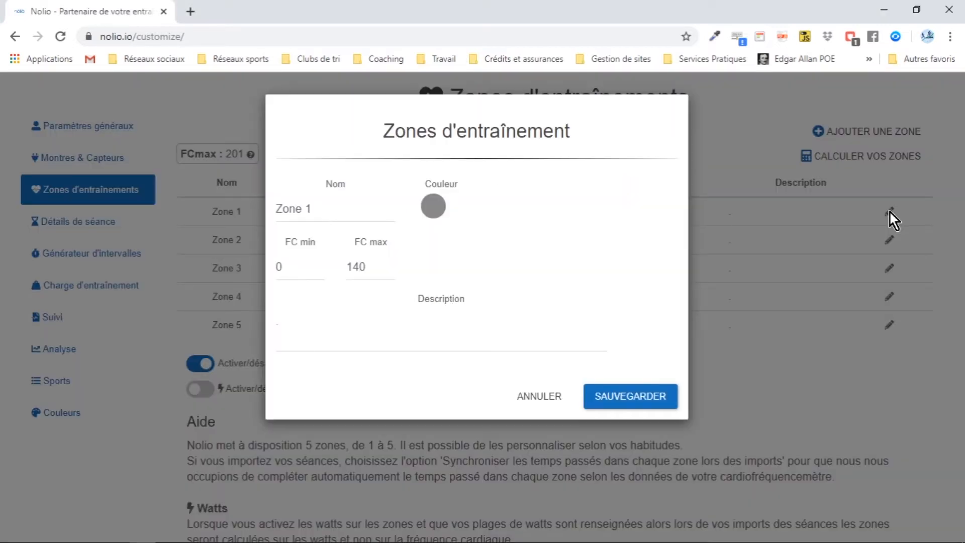
left_click(434, 211)
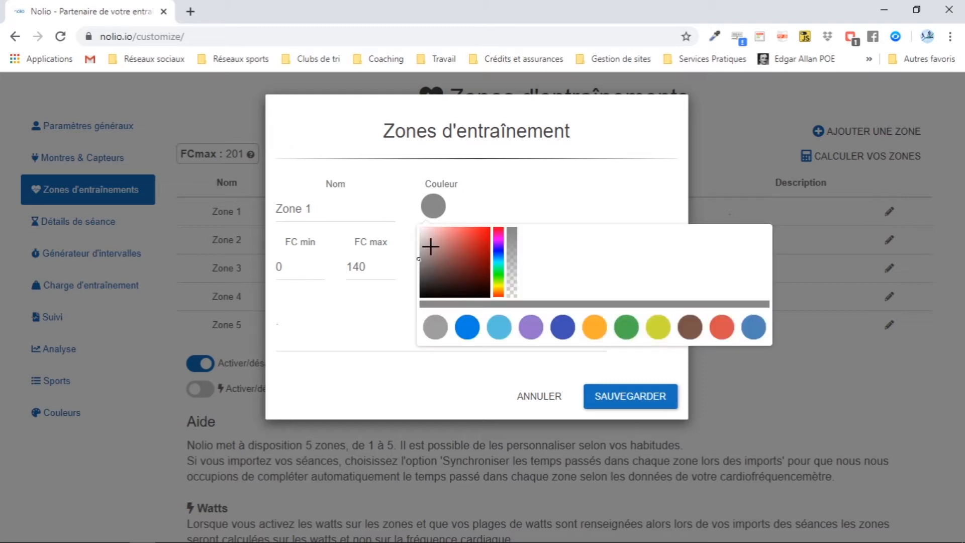
left_click(431, 247)
left_click(318, 209)
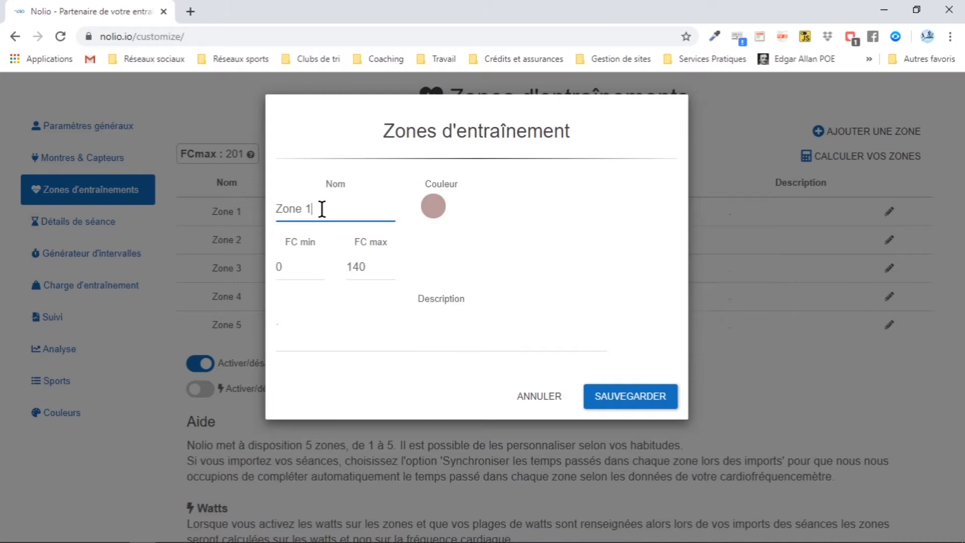
left_click_drag(319, 209, 221, 210)
type("EF")
Set the EF zone's minimum heart rate to 50, add the description Endurance, and save the zone
double_click(279, 261)
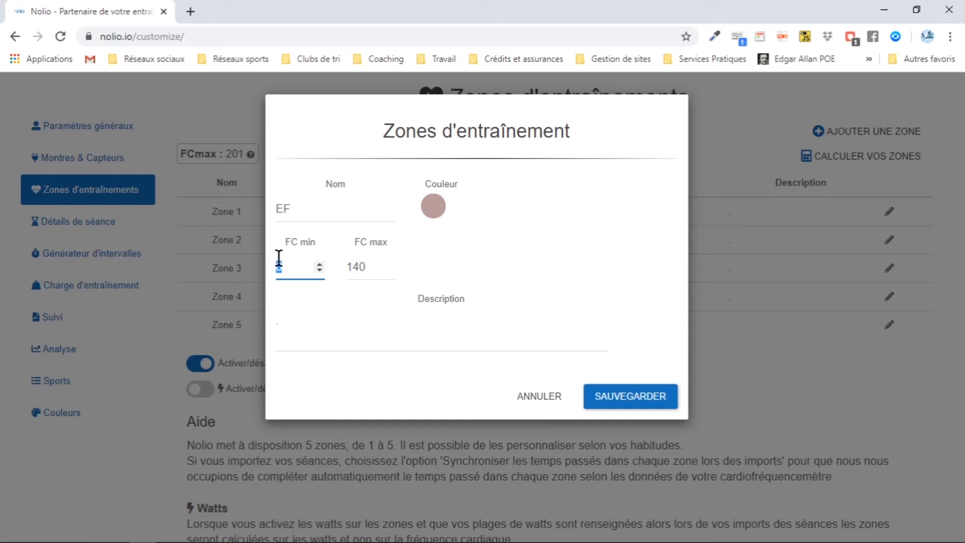
type("50")
left_click(442, 337)
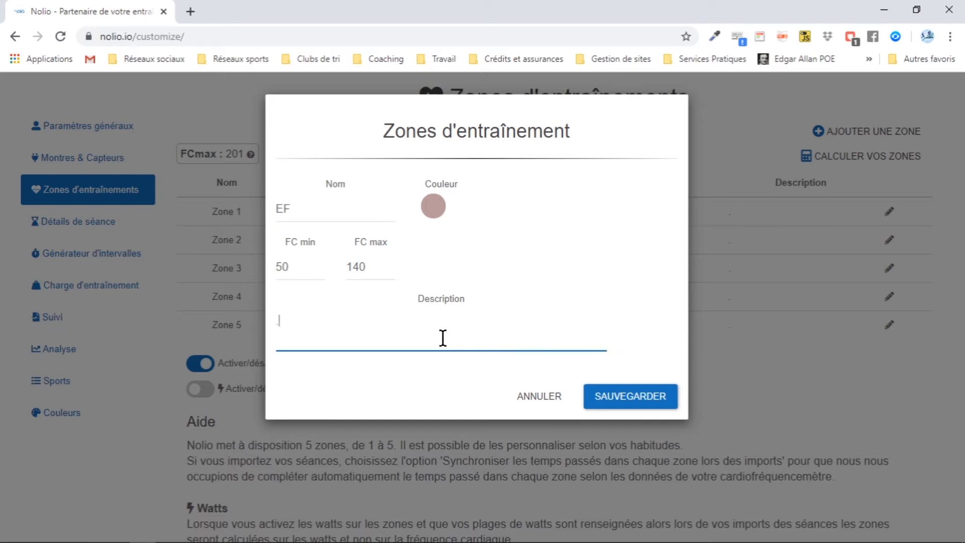
type("Endurance")
left_click(623, 388)
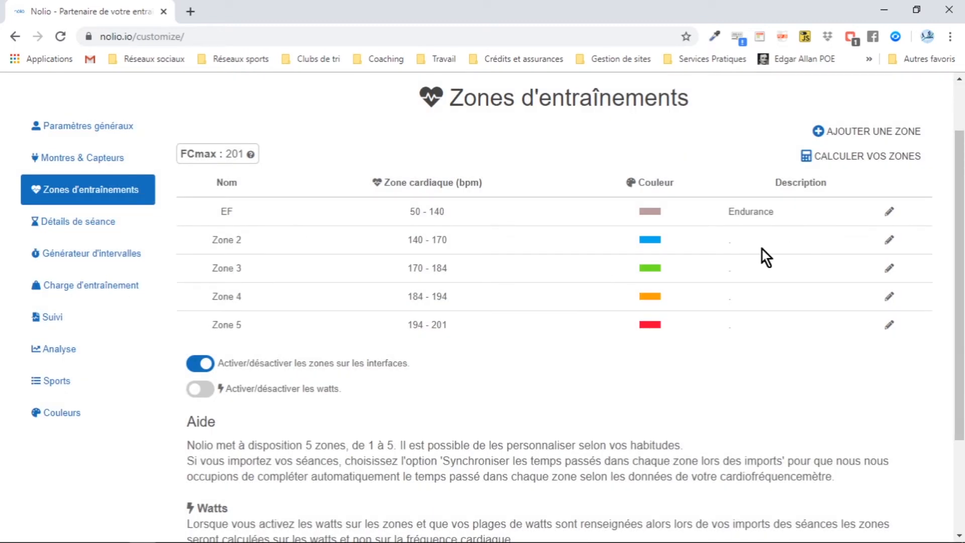
Try to add a training zone named Zone maxi with heart rates from 150 to 220 and the description test
left_click(872, 131)
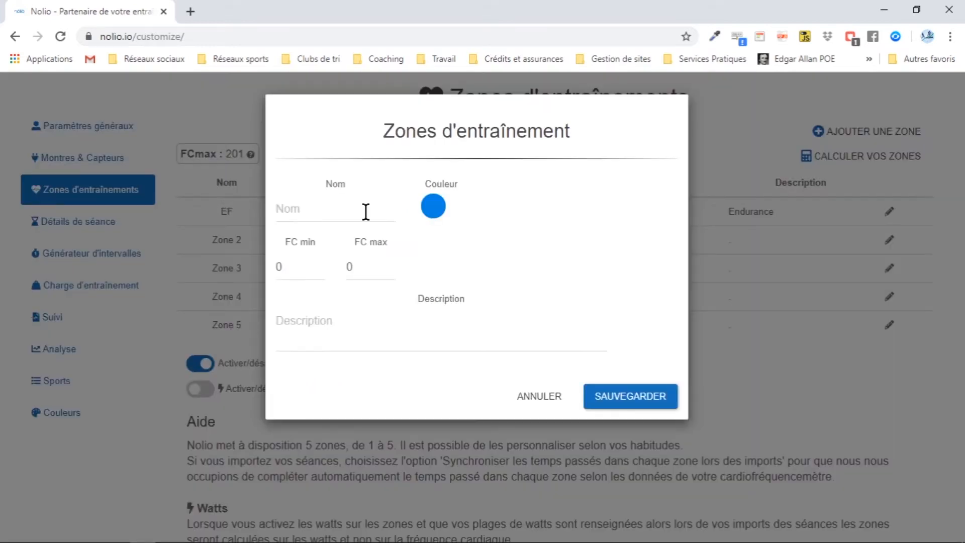
left_click(366, 211)
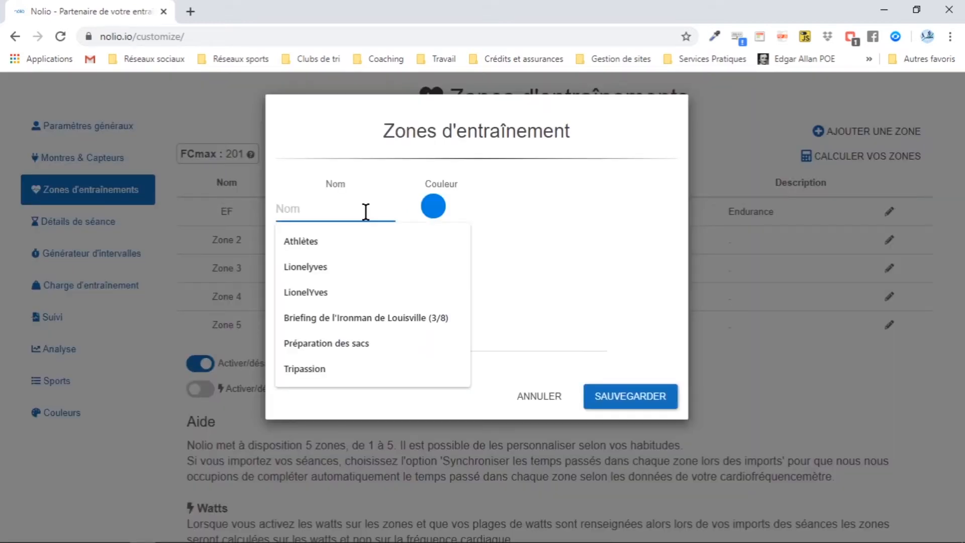
type("Zone maxi")
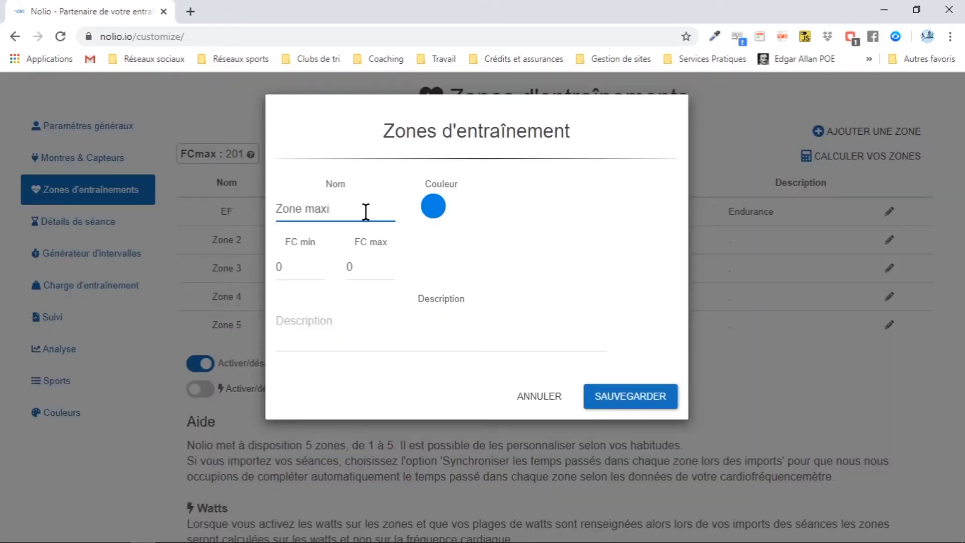
left_click(276, 264)
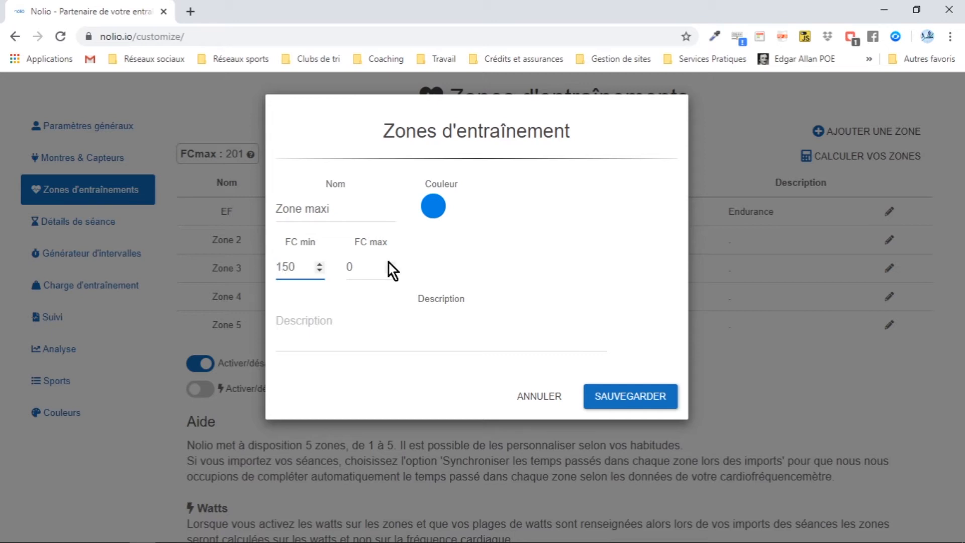
left_click(345, 272)
type("220")
left_click(388, 338)
type("test")
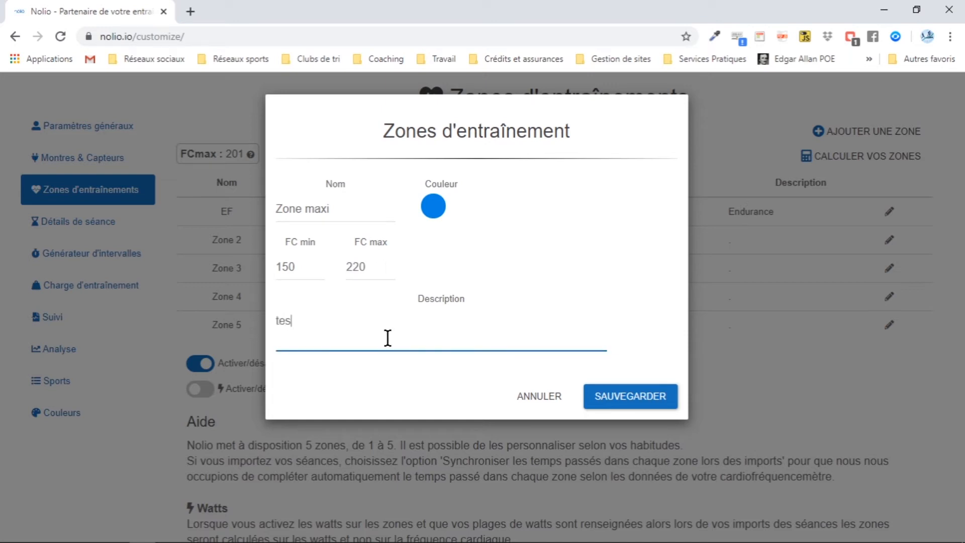
left_click(631, 396)
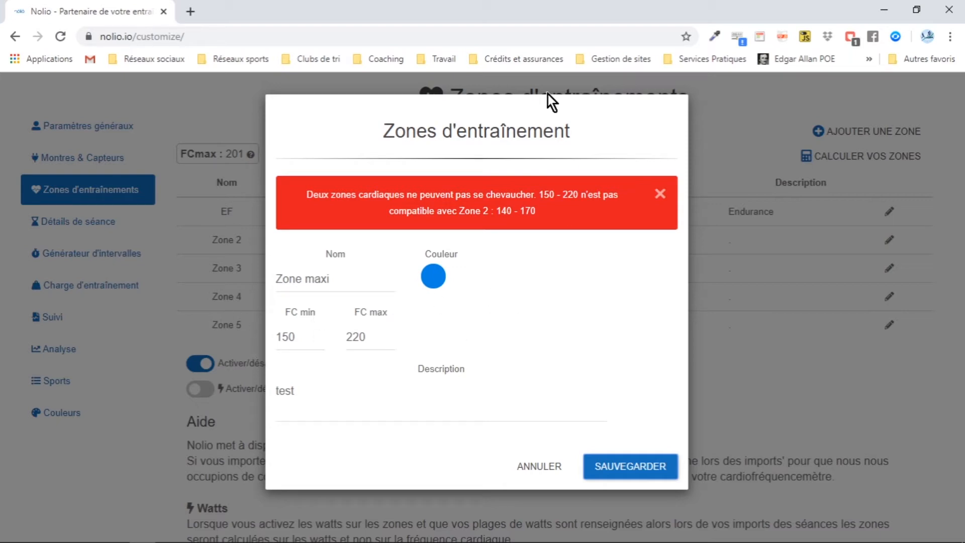
left_click(529, 467)
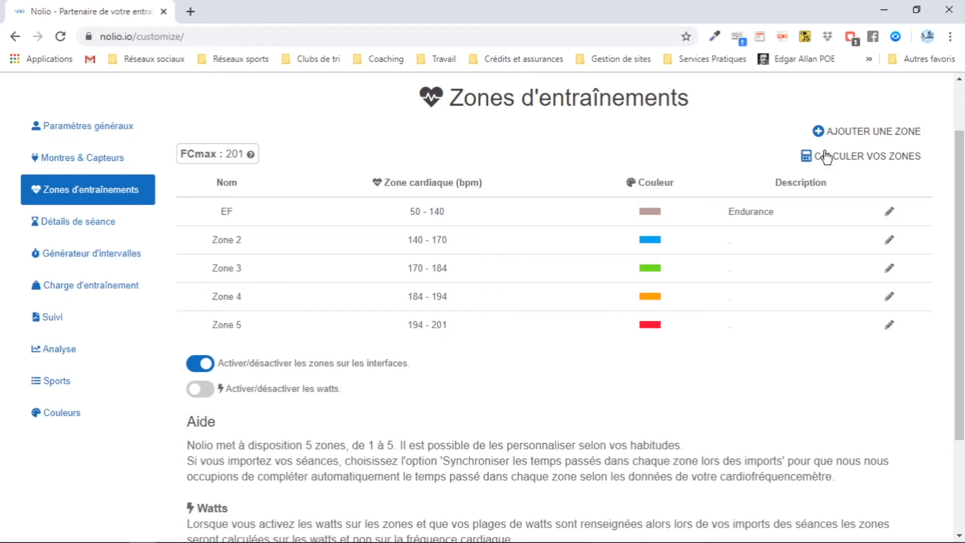
Start a new training zone with a minimum heart rate of 202 and a maximum of 220
left_click(836, 132)
left_click(278, 265)
type("150")
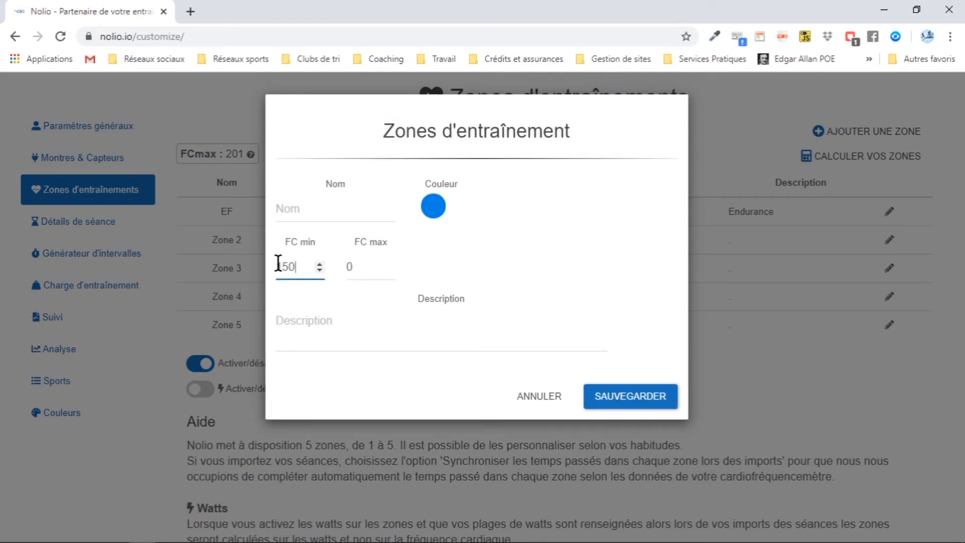
key("Return")
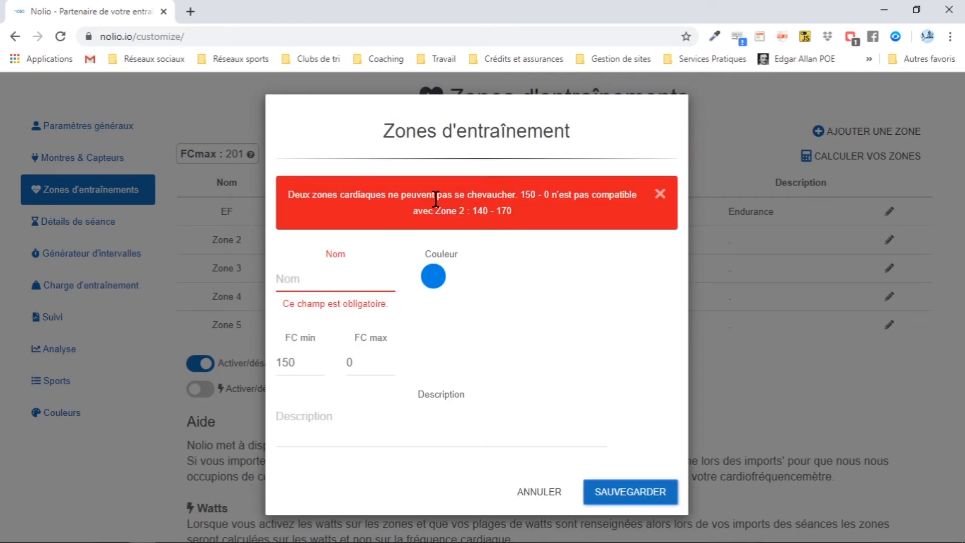
left_click_drag(302, 361, 272, 355)
type("202")
left_click_drag(368, 358, 347, 355)
type("220")
Give the new 202–220 zone a coral red colour, the name eee and the description test, and save it
left_click(309, 278)
left_click(433, 281)
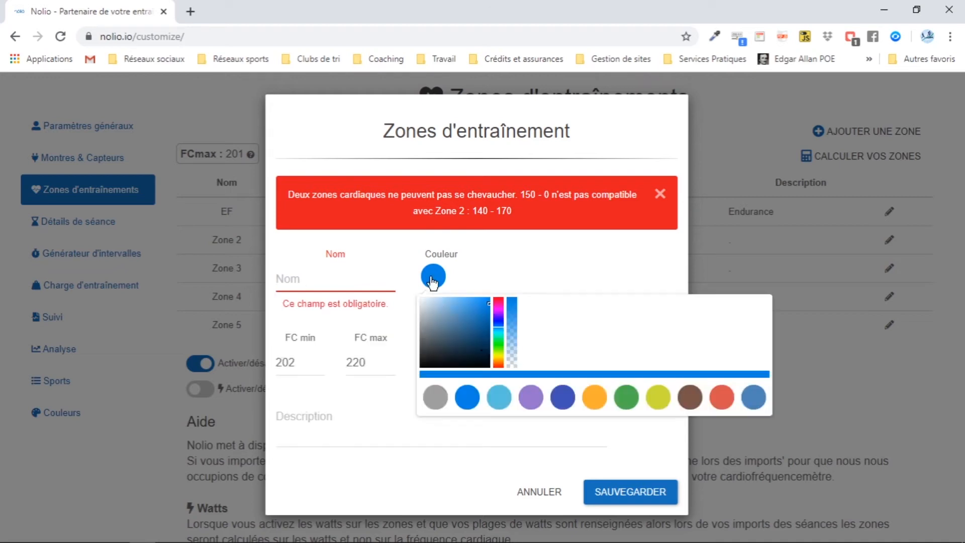
left_click(719, 399)
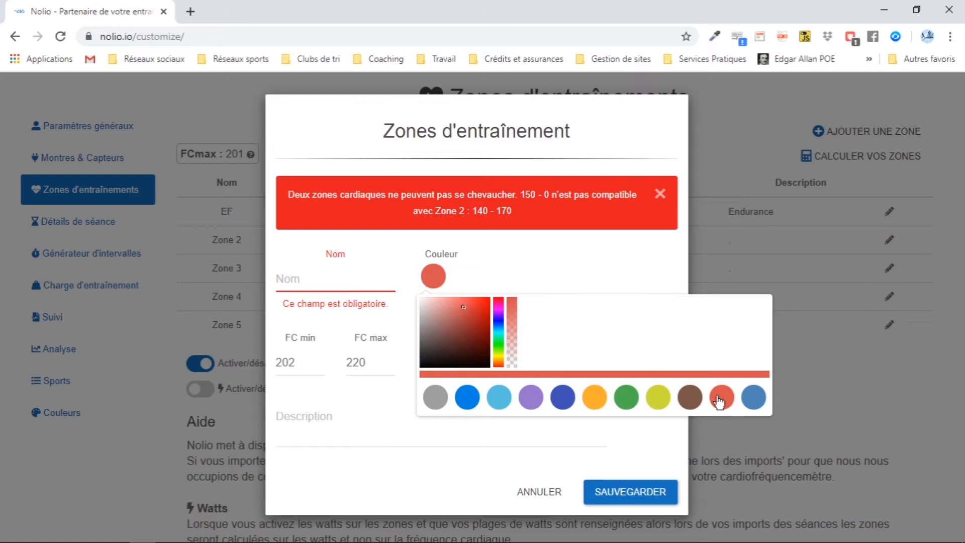
left_click(349, 282)
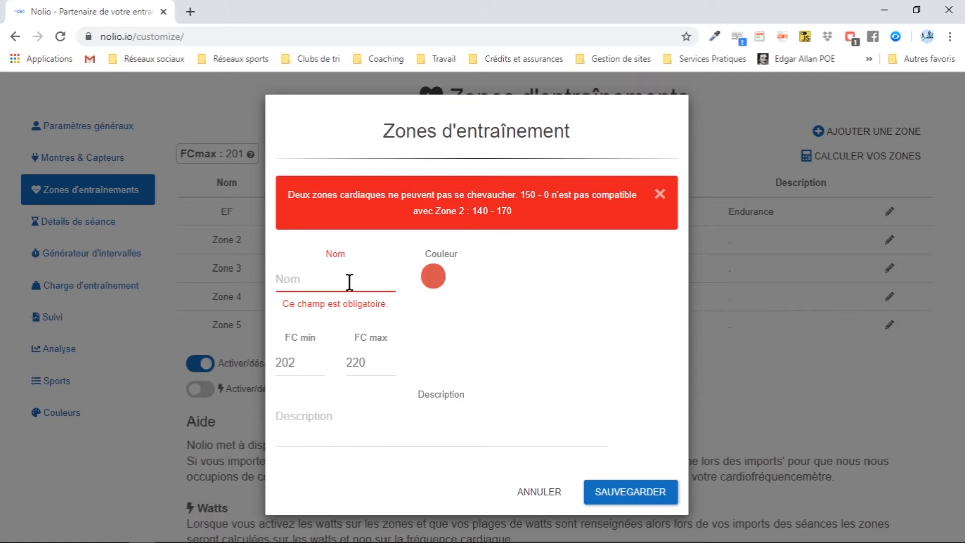
type("eee")
left_click(307, 428)
type("test")
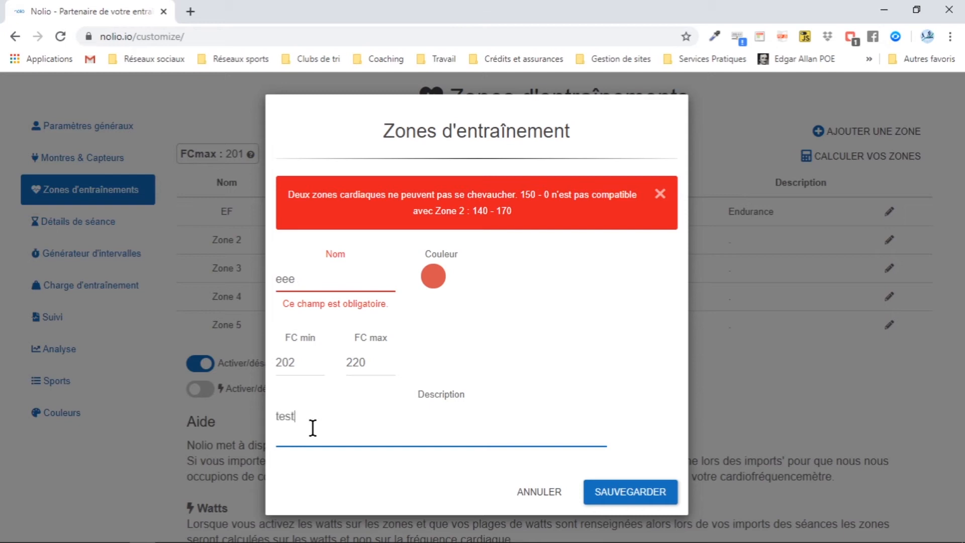
left_click(636, 490)
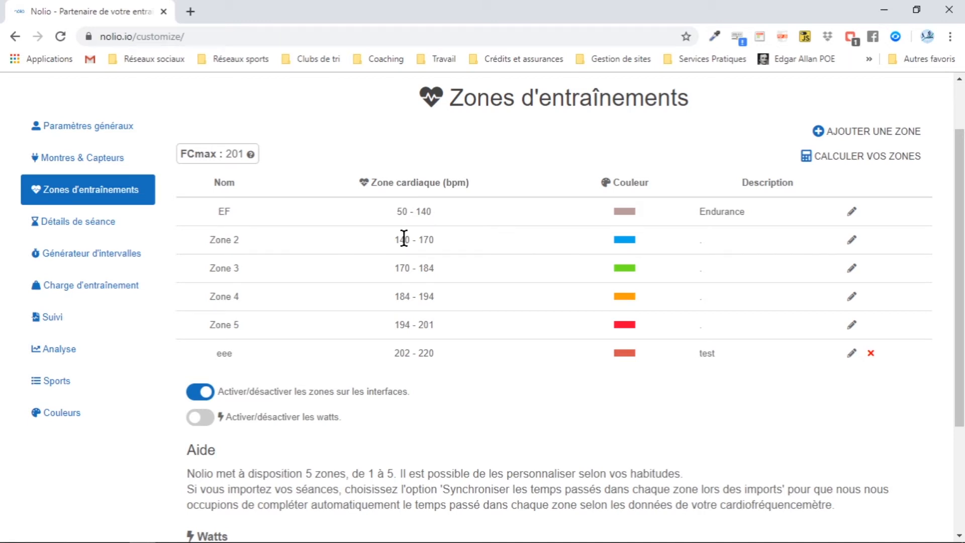
Set Zone 2's minimum heart rate to 146 and save it
left_click(851, 241)
left_click_drag(289, 266, 300, 267)
type("6")
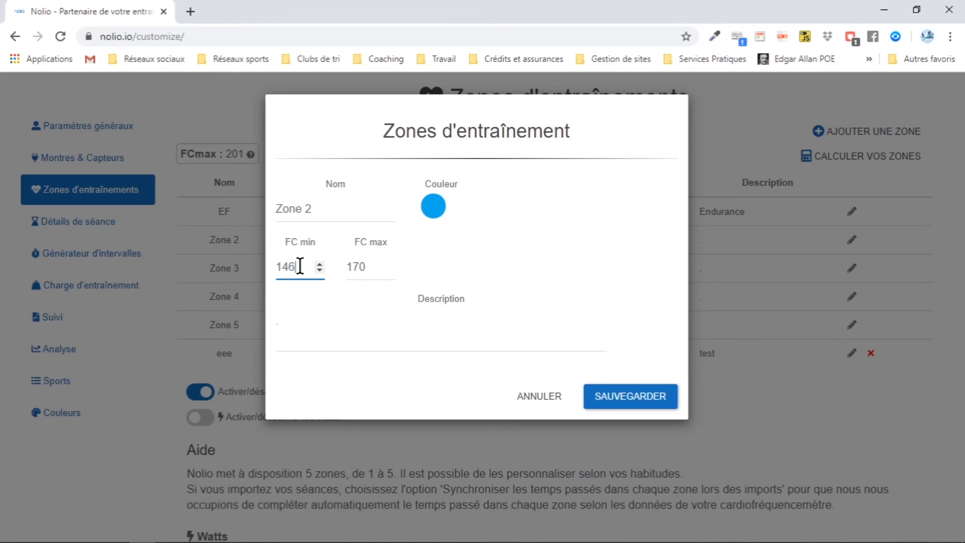
left_click(660, 402)
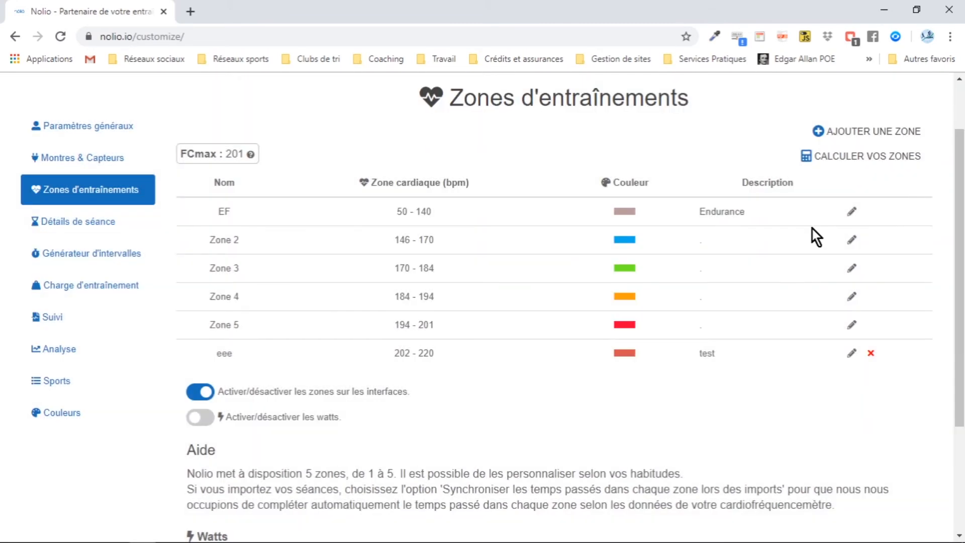
Set the EF zone's maximum heart rate to 145 and save it
left_click(852, 212)
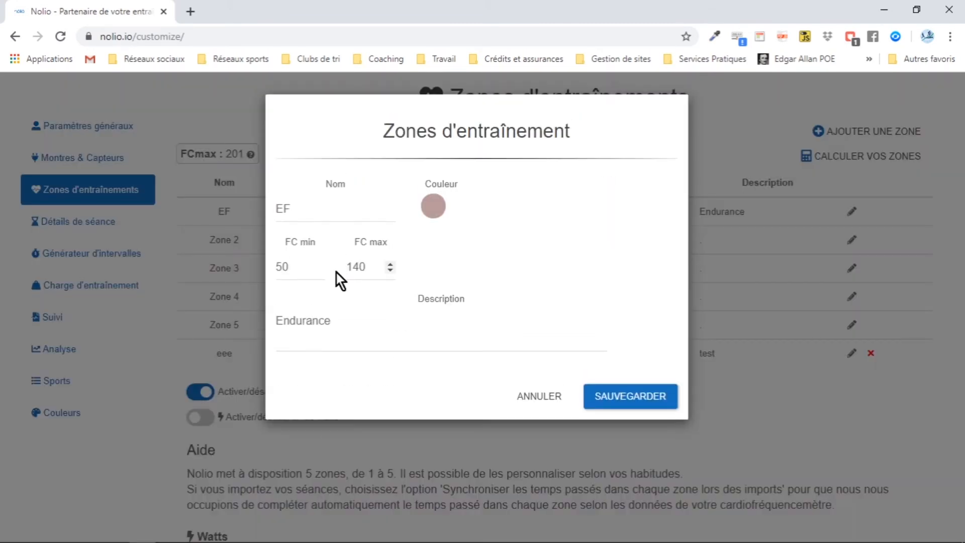
left_click_drag(359, 272, 368, 273)
type("5")
left_click(667, 395)
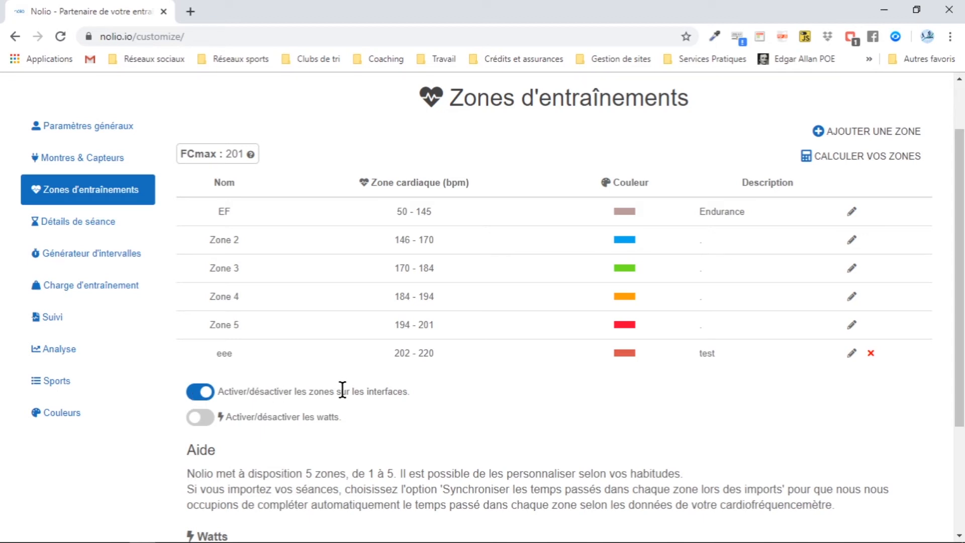
Open the 13 November morning bike ride from the calendar and examine its time per training zone in the edit form
scroll(380, 391, "up", 2)
left_click(115, 101)
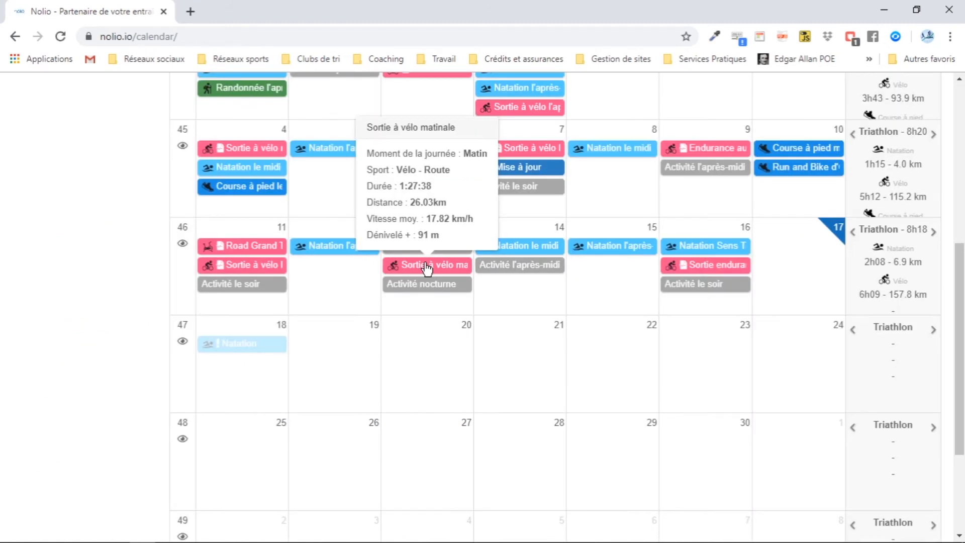
left_click(427, 269)
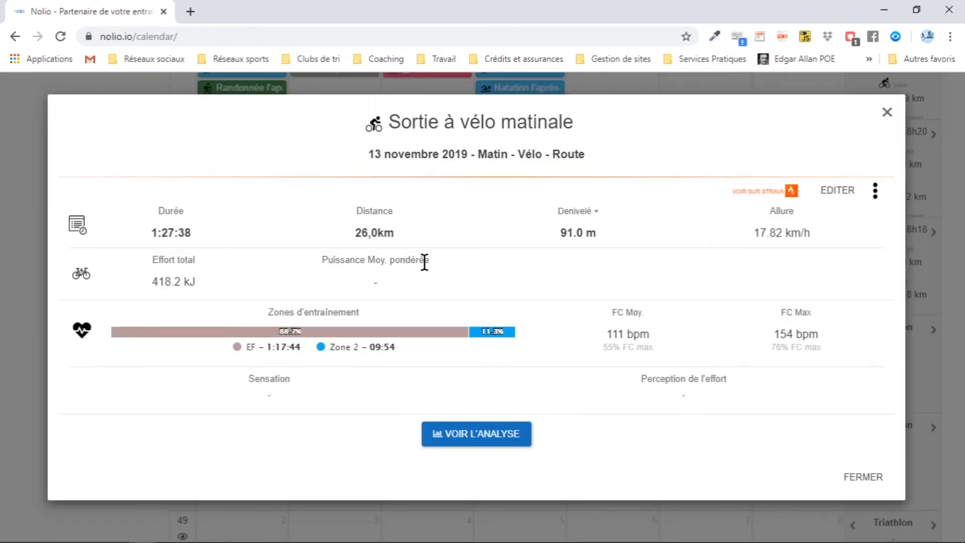
left_click(839, 191)
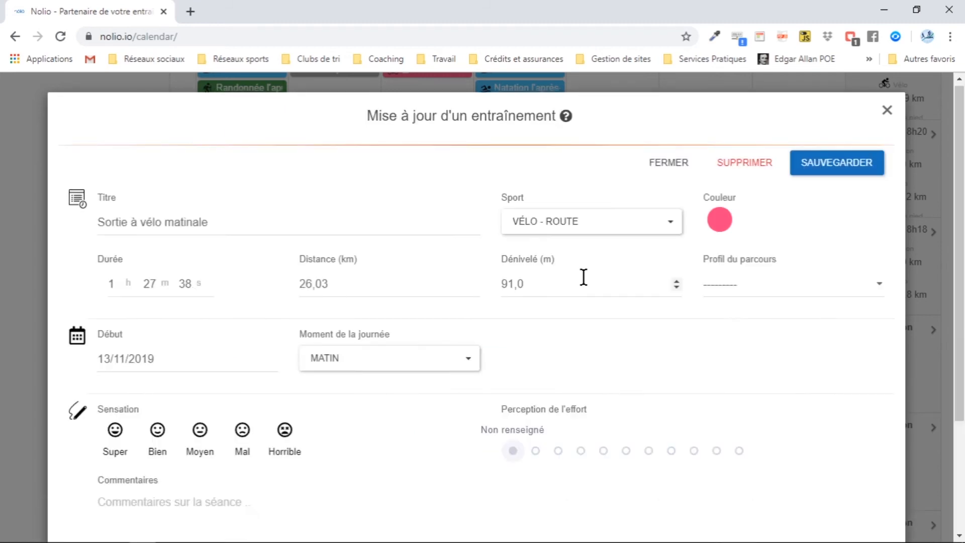
scroll(584, 277, "down", 10)
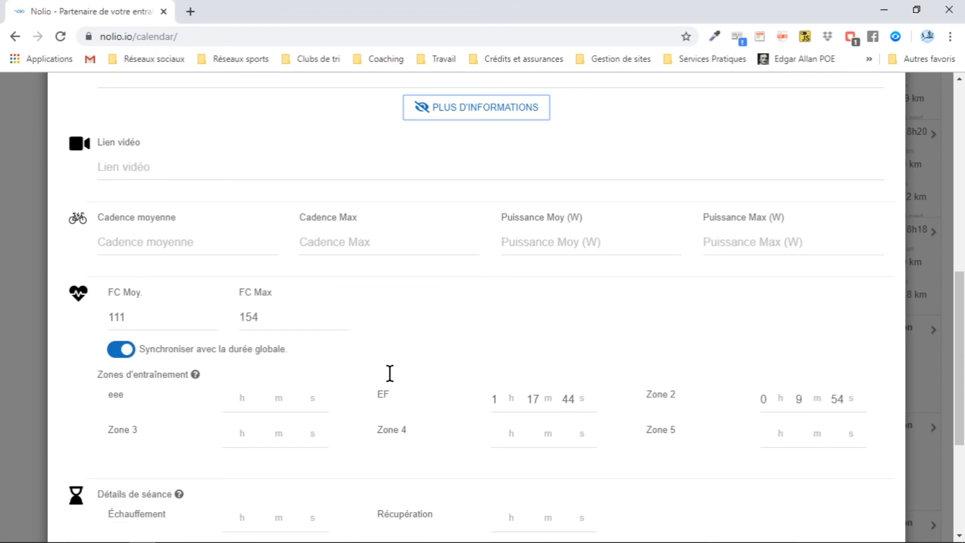
scroll(390, 373, "down", 1)
left_click_drag(390, 373, 75, 362)
left_click(468, 322)
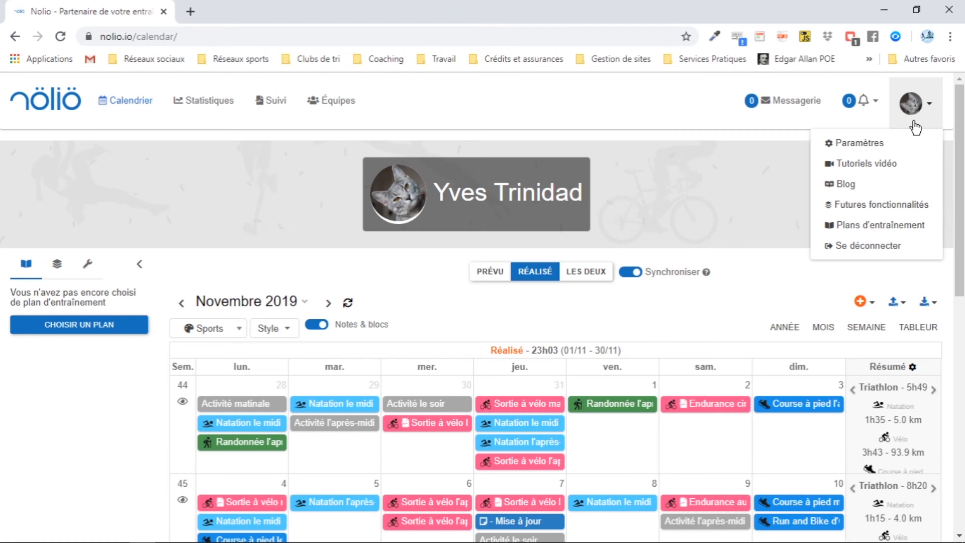
Turn off the display of zones on the interfaces in the training zones settings and open the calendar
left_click(851, 142)
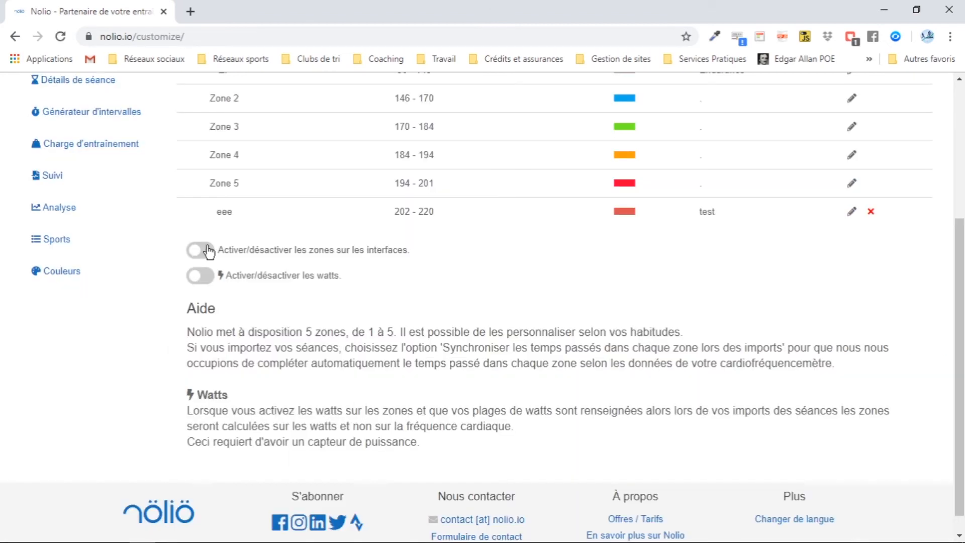
scroll(209, 252, "up", 4)
left_click(123, 103)
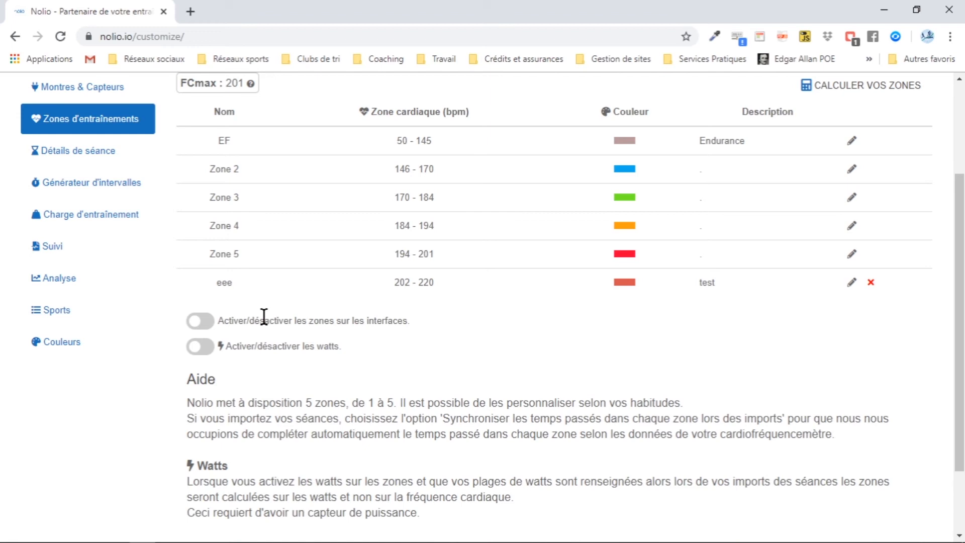
Reactivate the zones on the interfaces and enable watts for the training zones
left_click(201, 321)
left_click(200, 347)
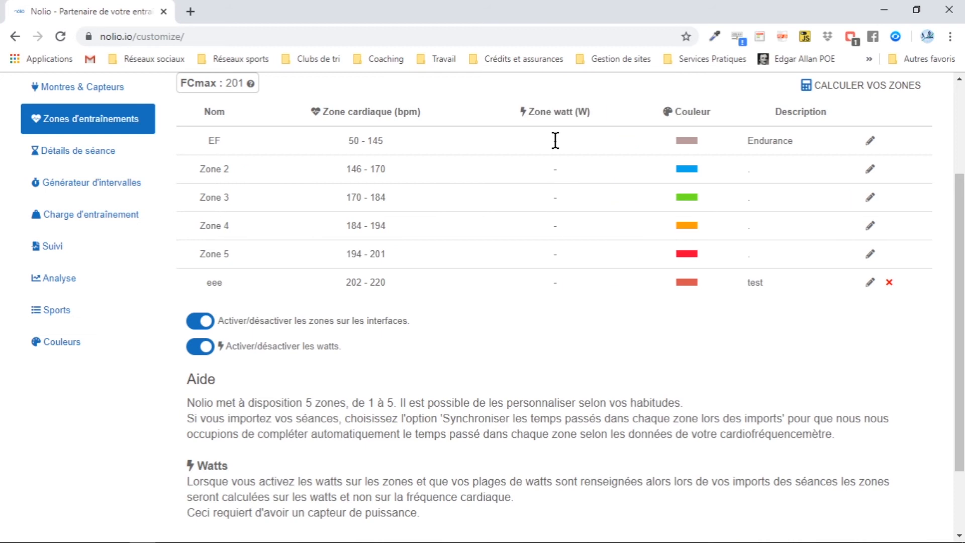
left_click(555, 141)
left_click(456, 265)
scroll(479, 94, "up", 3)
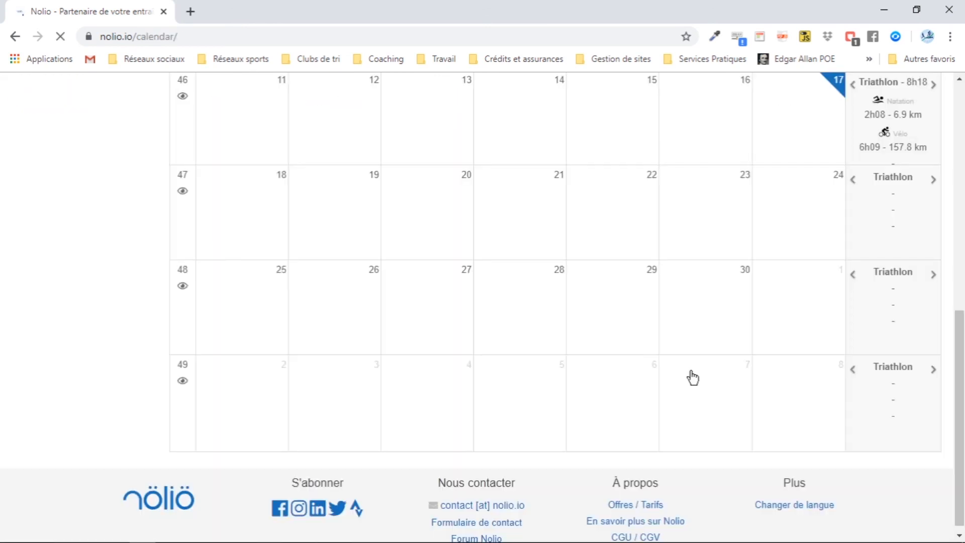